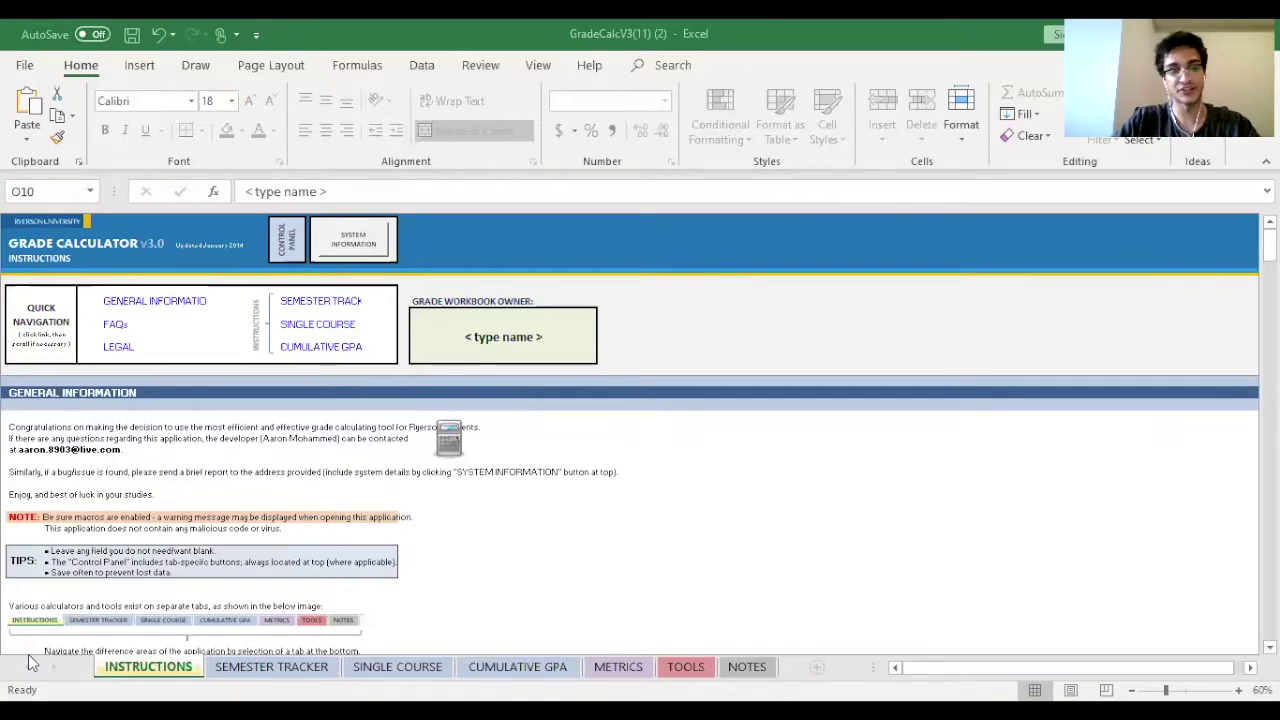
- In the semester tracker, enter a mark of 88 and a weight of 5 for Quiz #4 of FIN 300
left_click(251, 668)
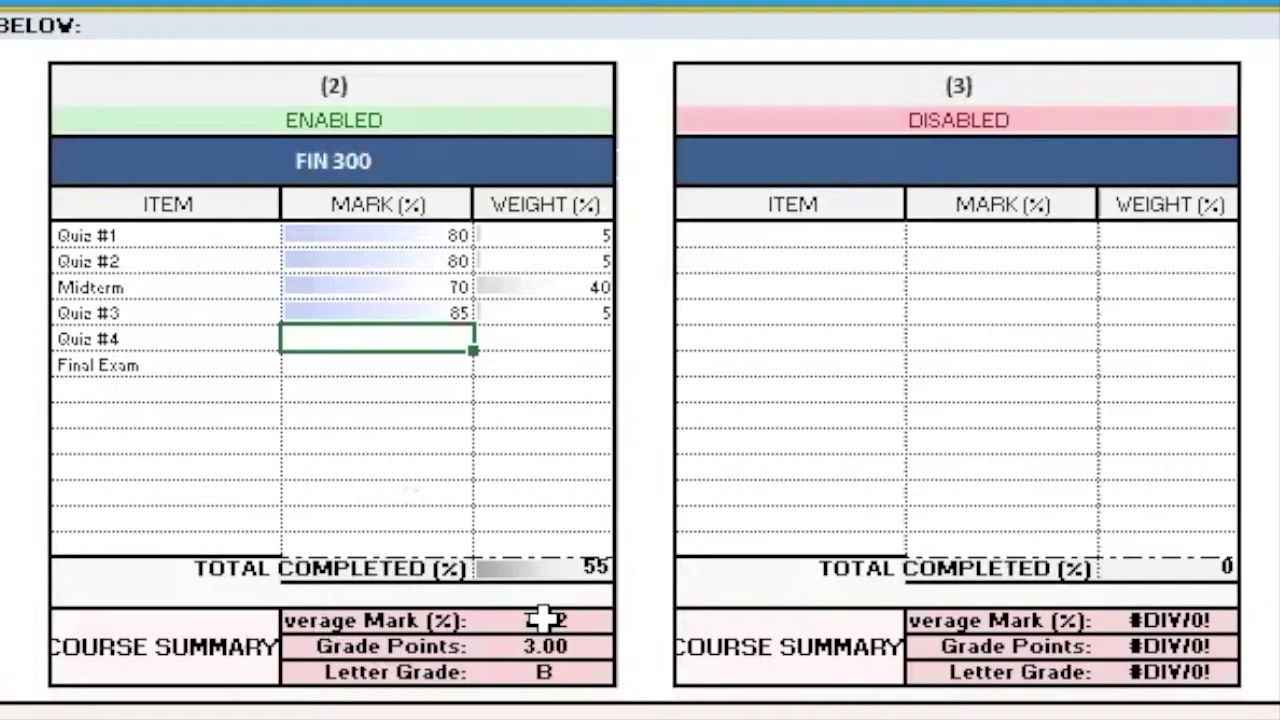
double_click(412, 332)
type("88")
left_click(516, 339)
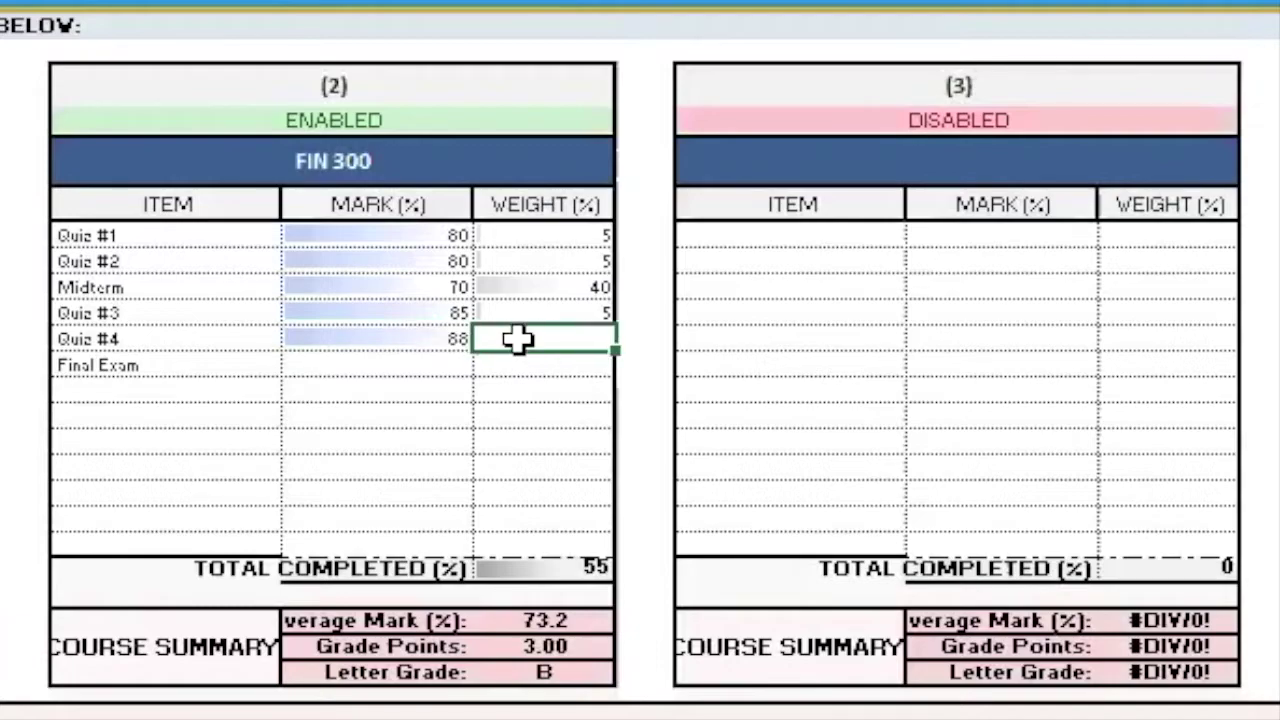
type("5")
key("Return")
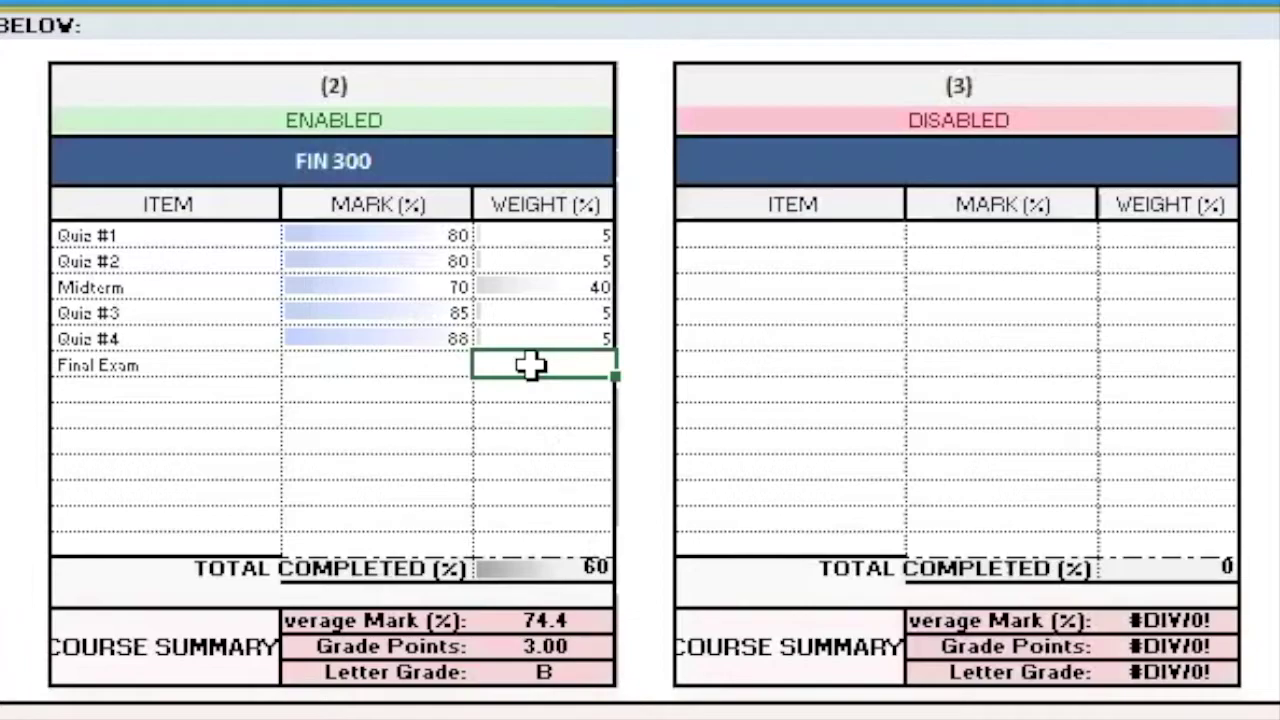
- Try a weight of 40 for the FIN 300 Final Exam without a mark, and clear it again
type("40")
key("Return")
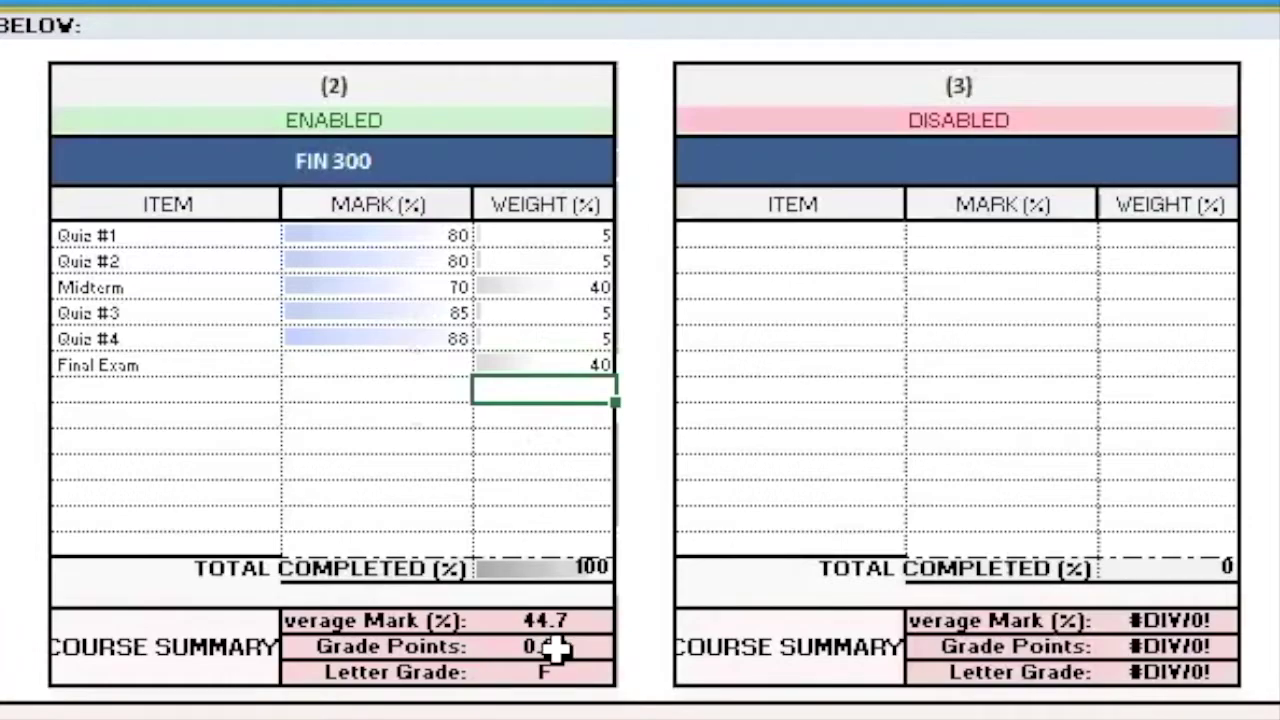
left_click(540, 362)
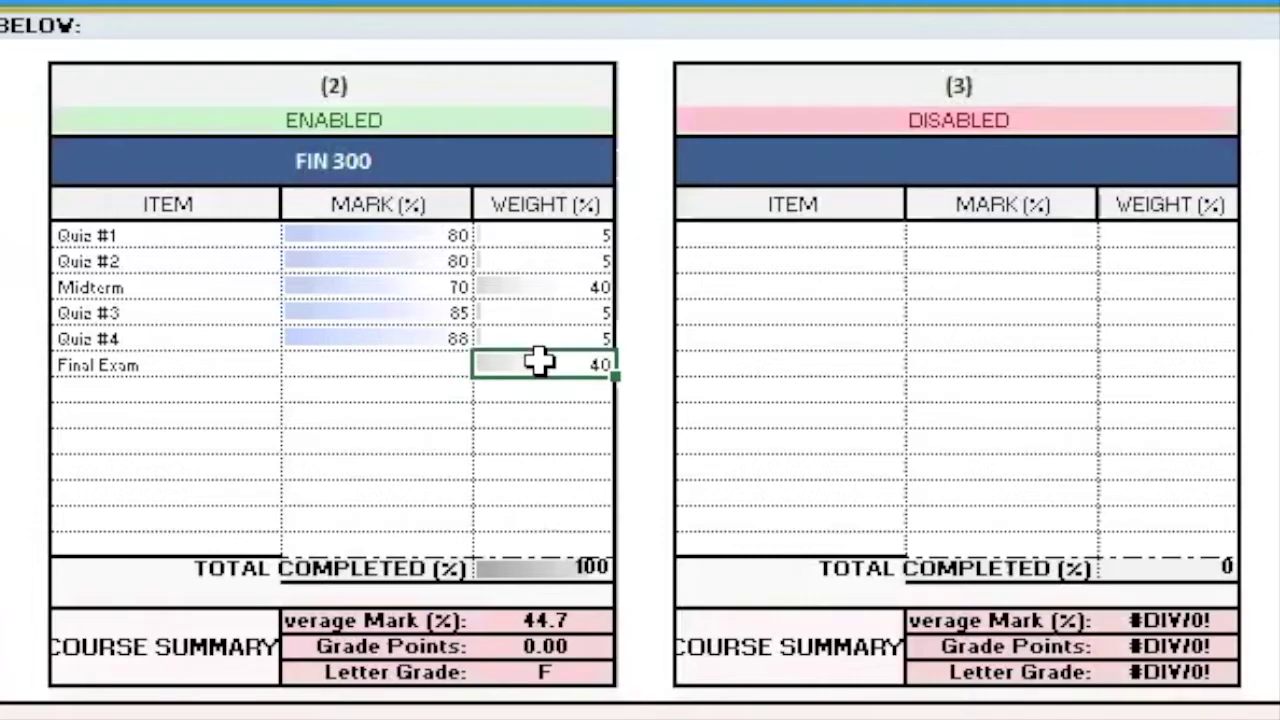
key("Delete")
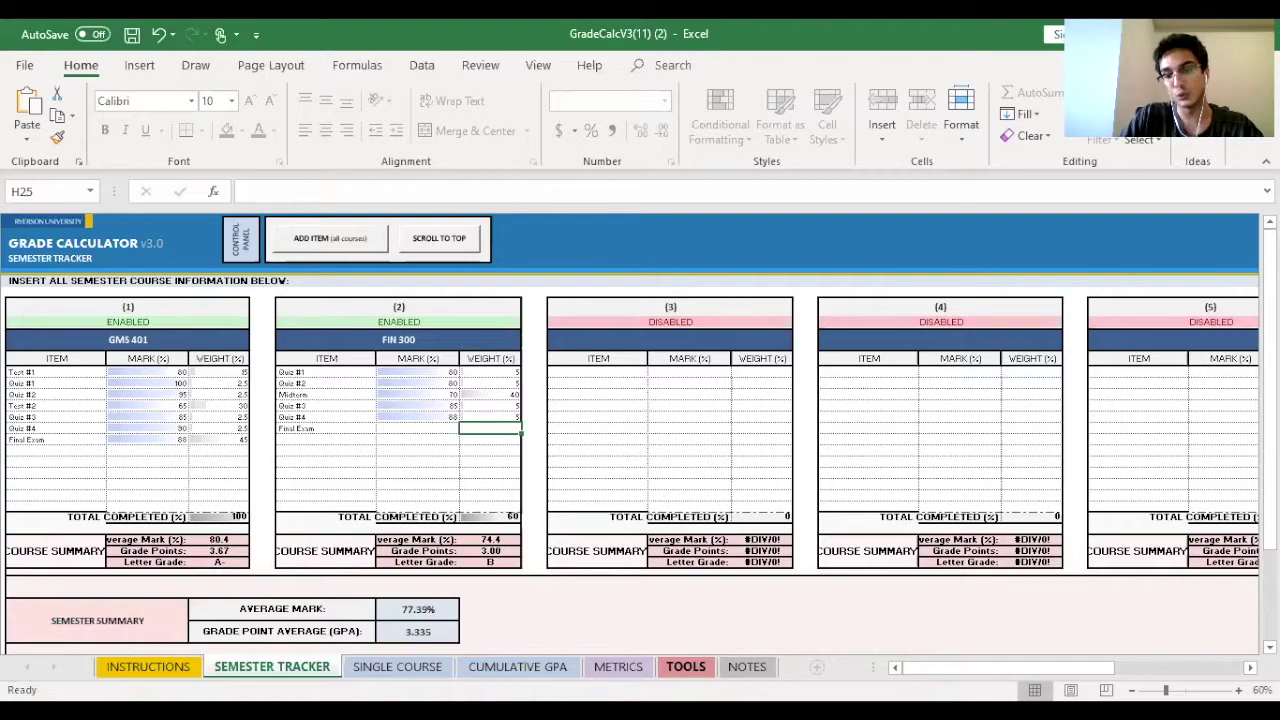
- In the Grade Targeter on the Tools worksheet, set the target grade for FIN 300 to 77
left_click(686, 666)
mouse_move(1269, 552)
left_mouse_down()
mouse_move(1269, 512)
mouse_move(1269, 560)
left_mouse_up()
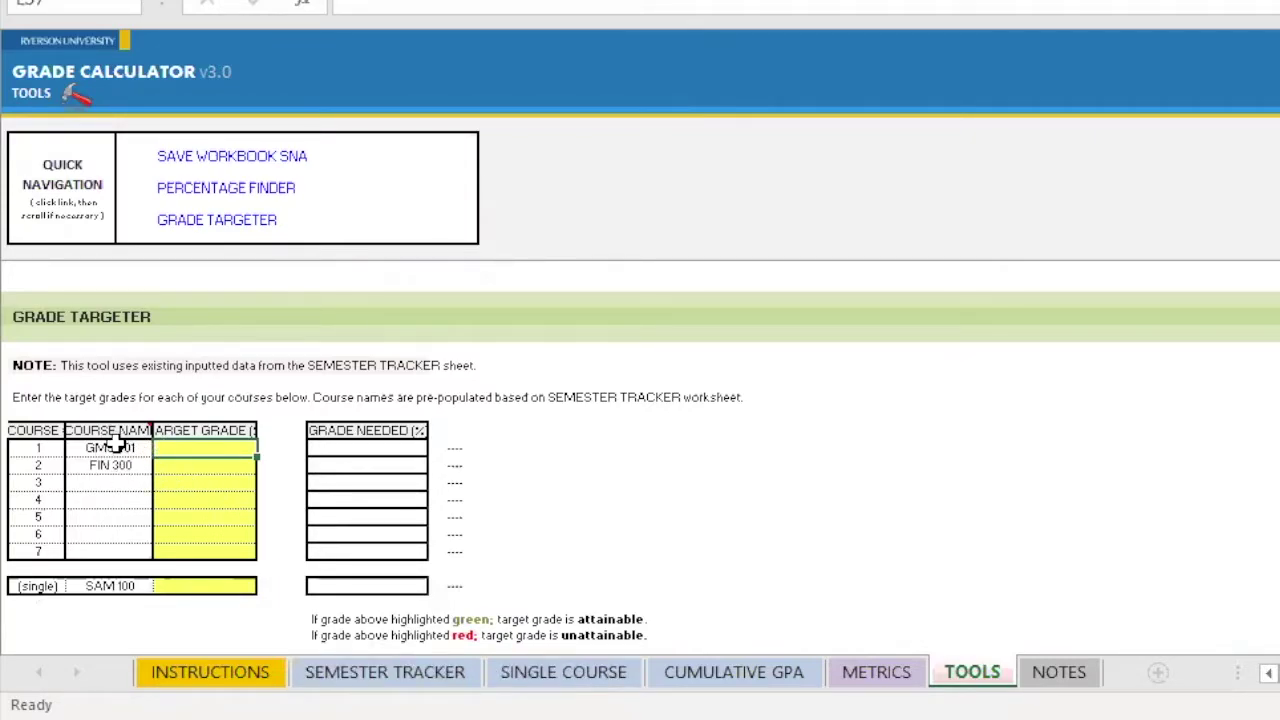
left_click(168, 469)
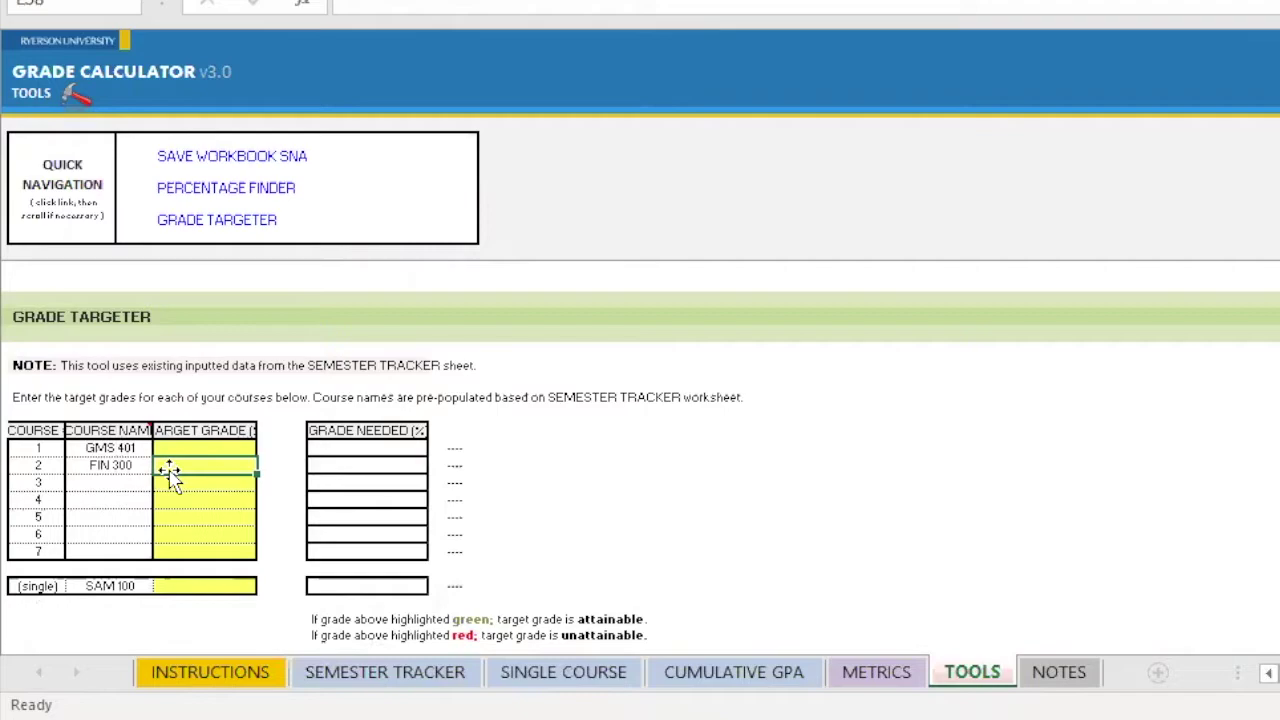
type("77")
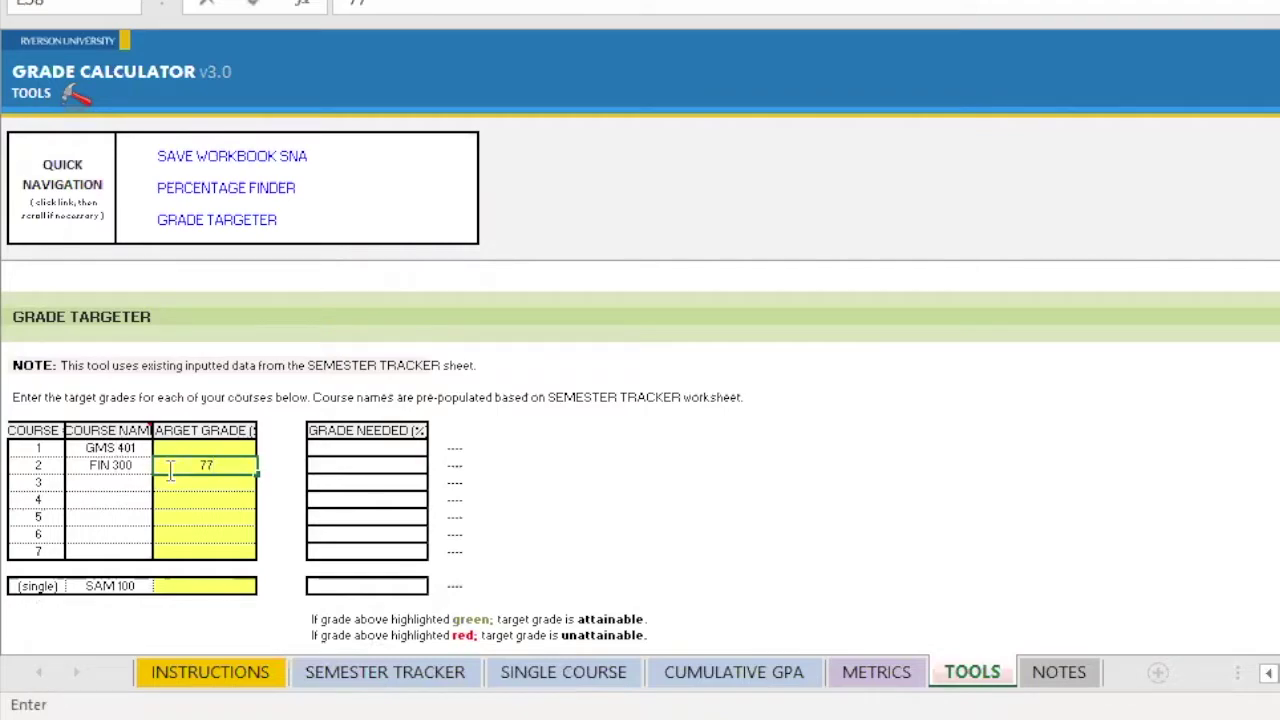
key("Return")
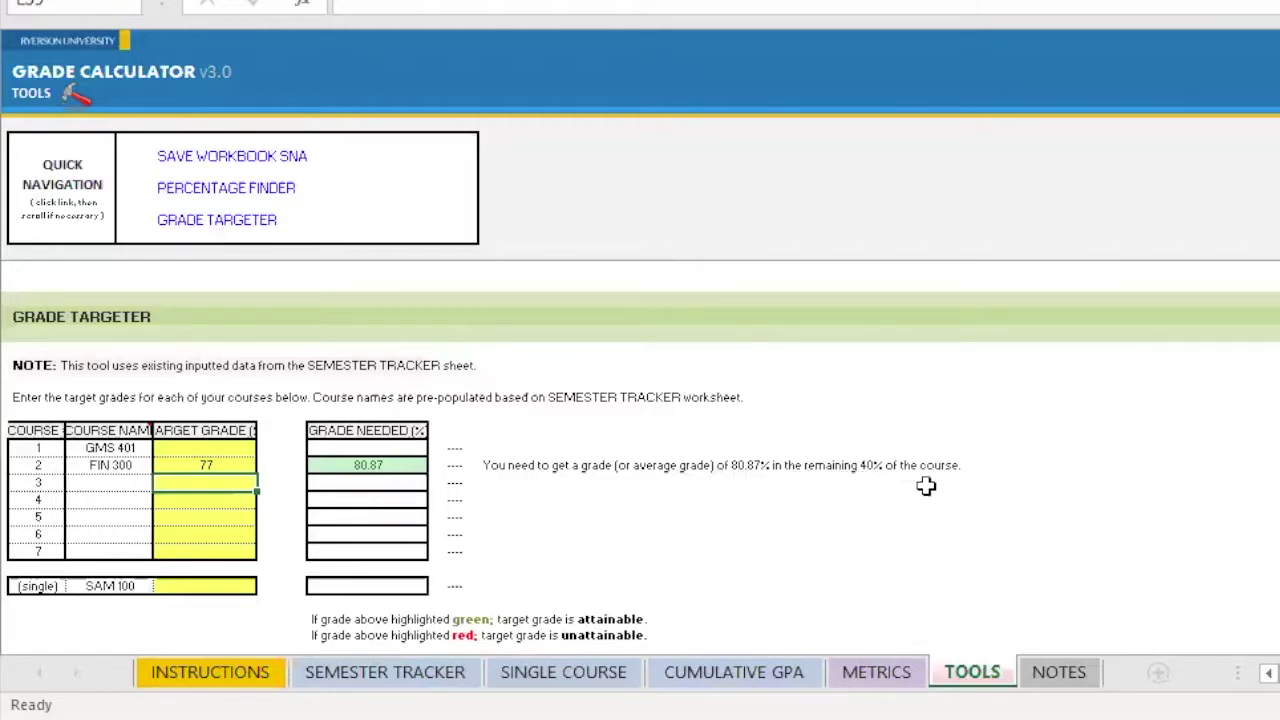
- In the semester tracker, enter a mark of 81 and a weight of 40 for the FIN 300 Final Exam
left_click(385, 672)
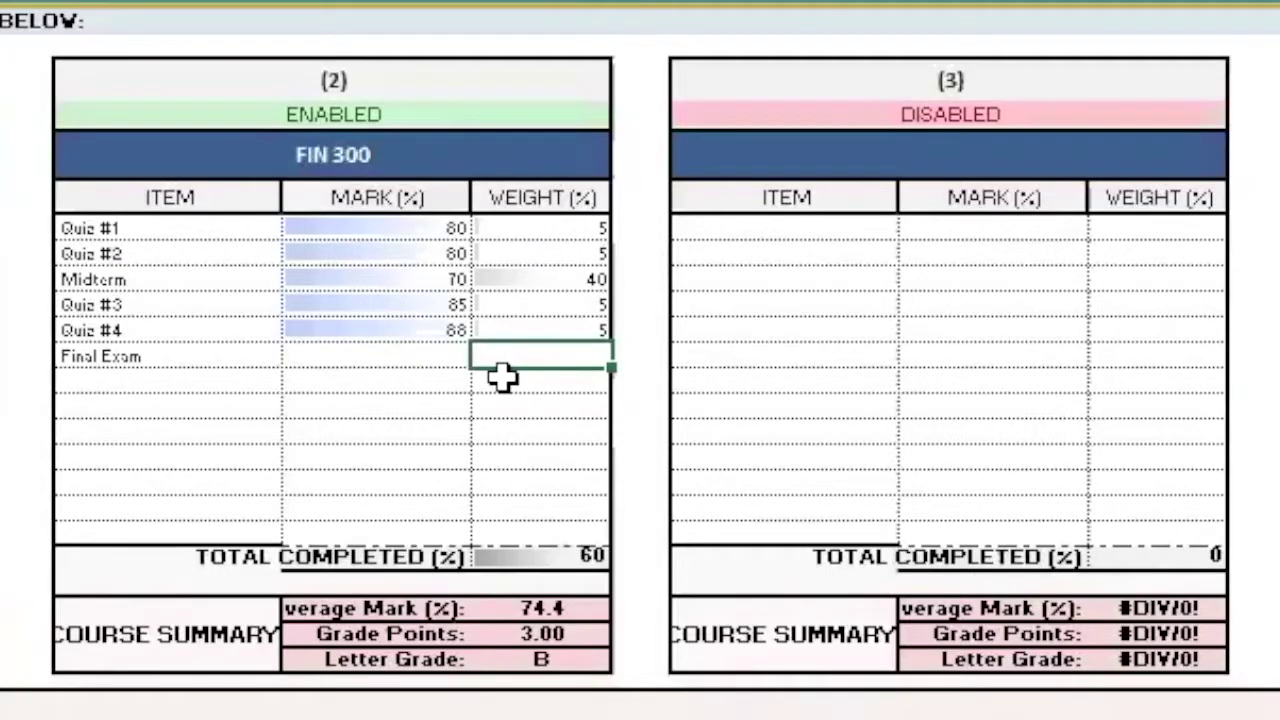
left_click(400, 356)
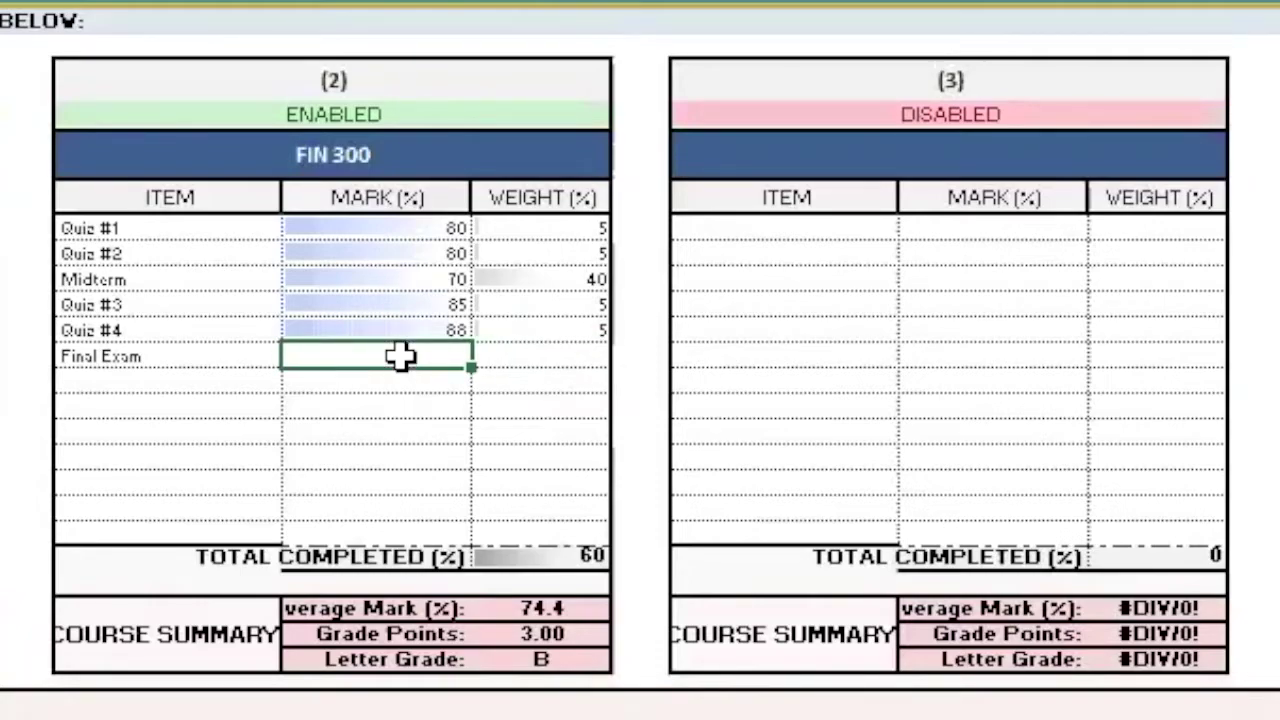
type("81")
left_click(557, 356)
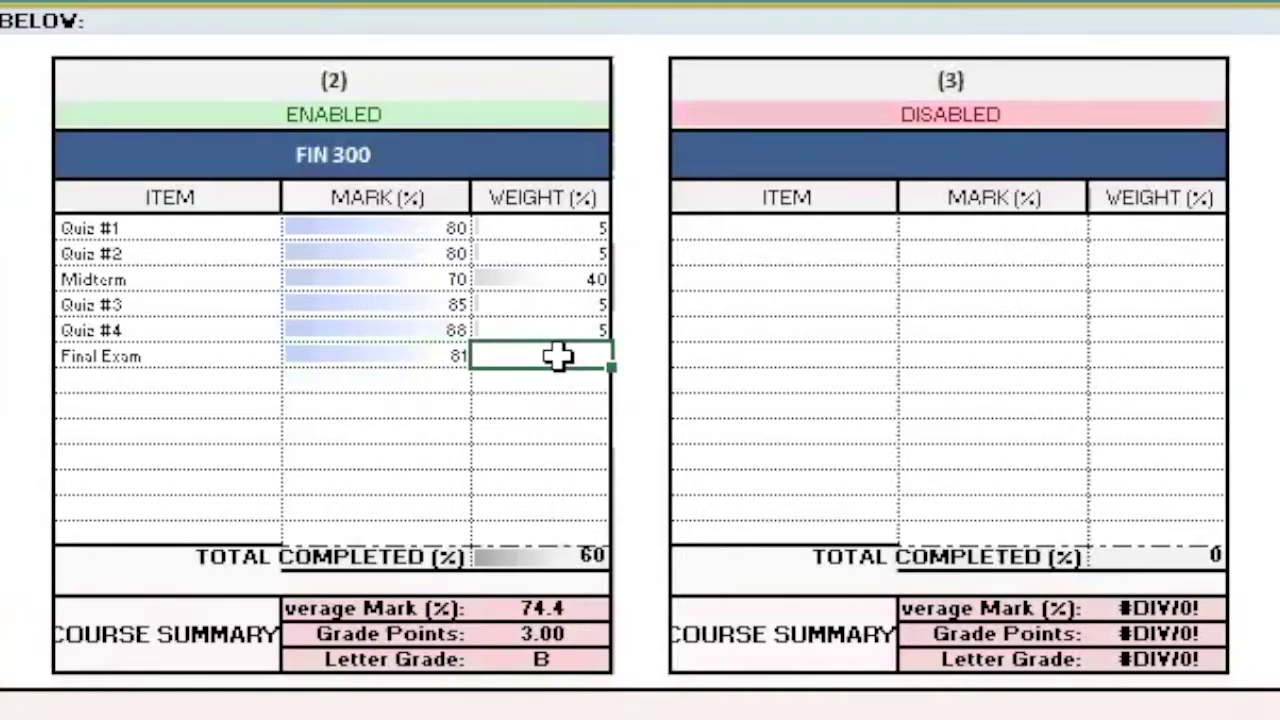
type("40")
key("Return")
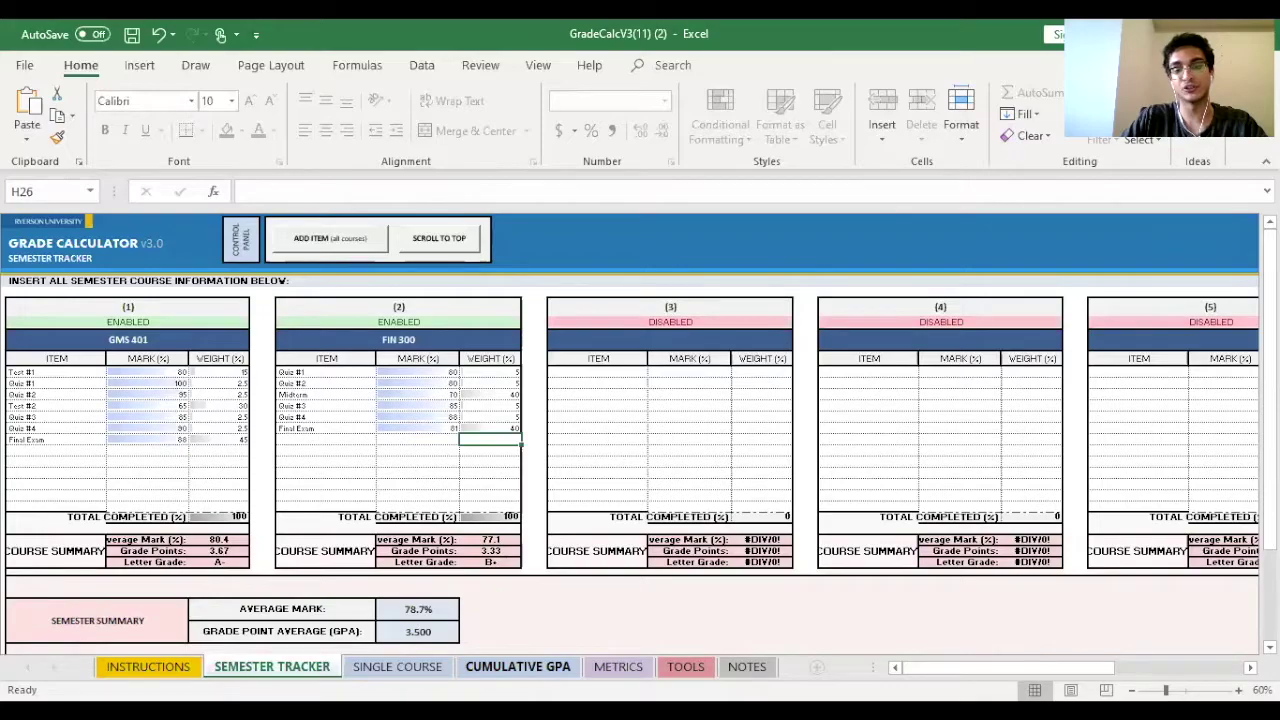
- Examine the Year 1 grade points and both cumulative GPA figures on the Cumulative GPA worksheet
left_click(517, 666)
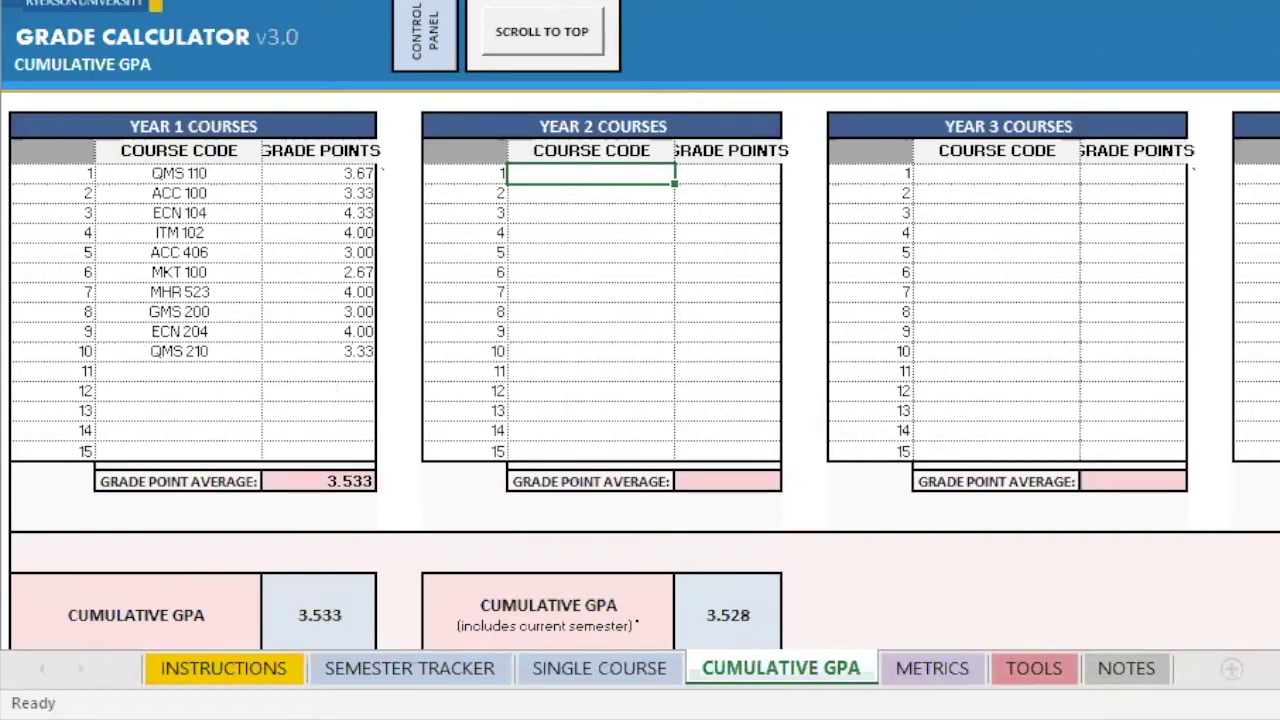
scroll(640, 400, "down", 2)
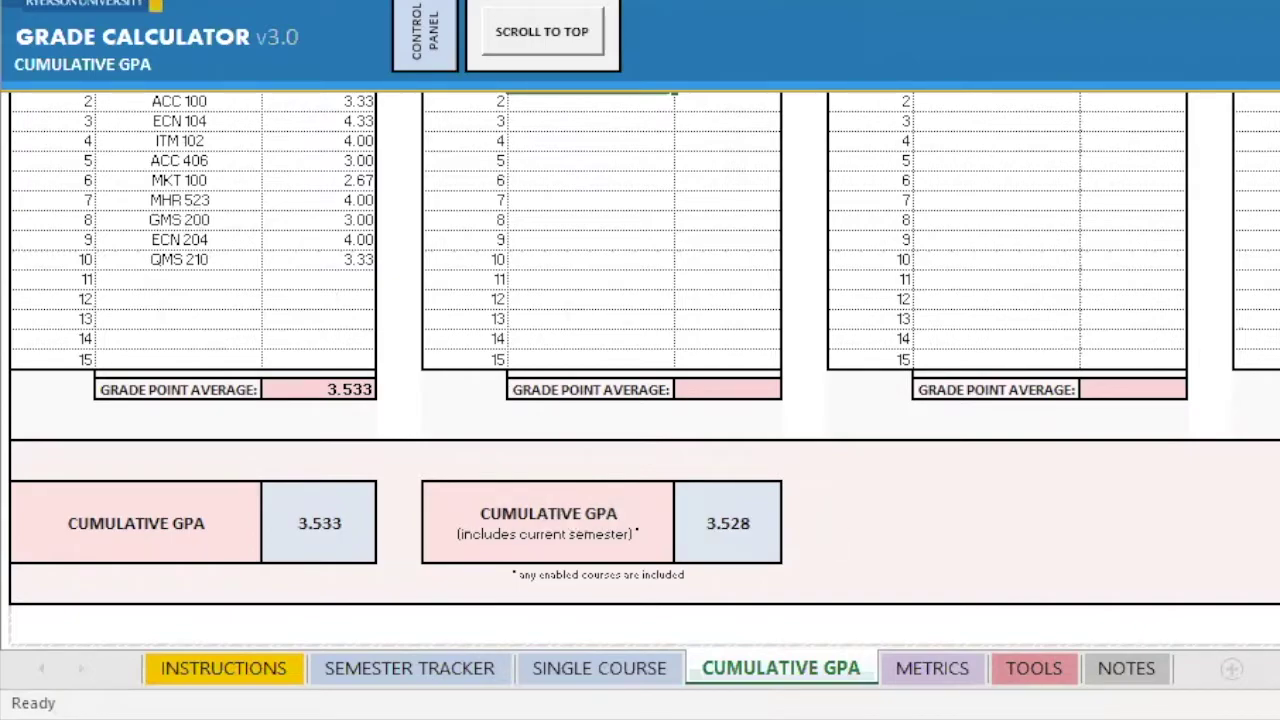
scroll(234, 566, "up", 1)
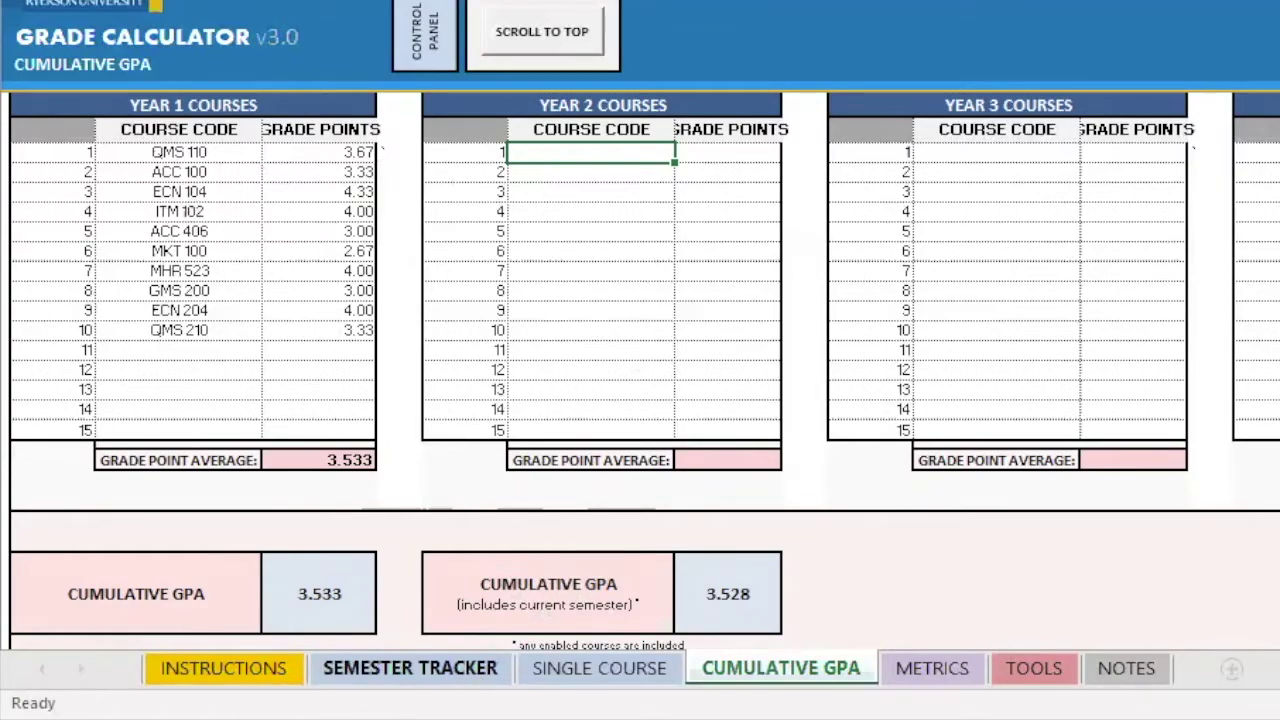
- Set the FIN 300 course in the semester tracker to DISABLED and switch it back to ENABLED
left_click(410, 668)
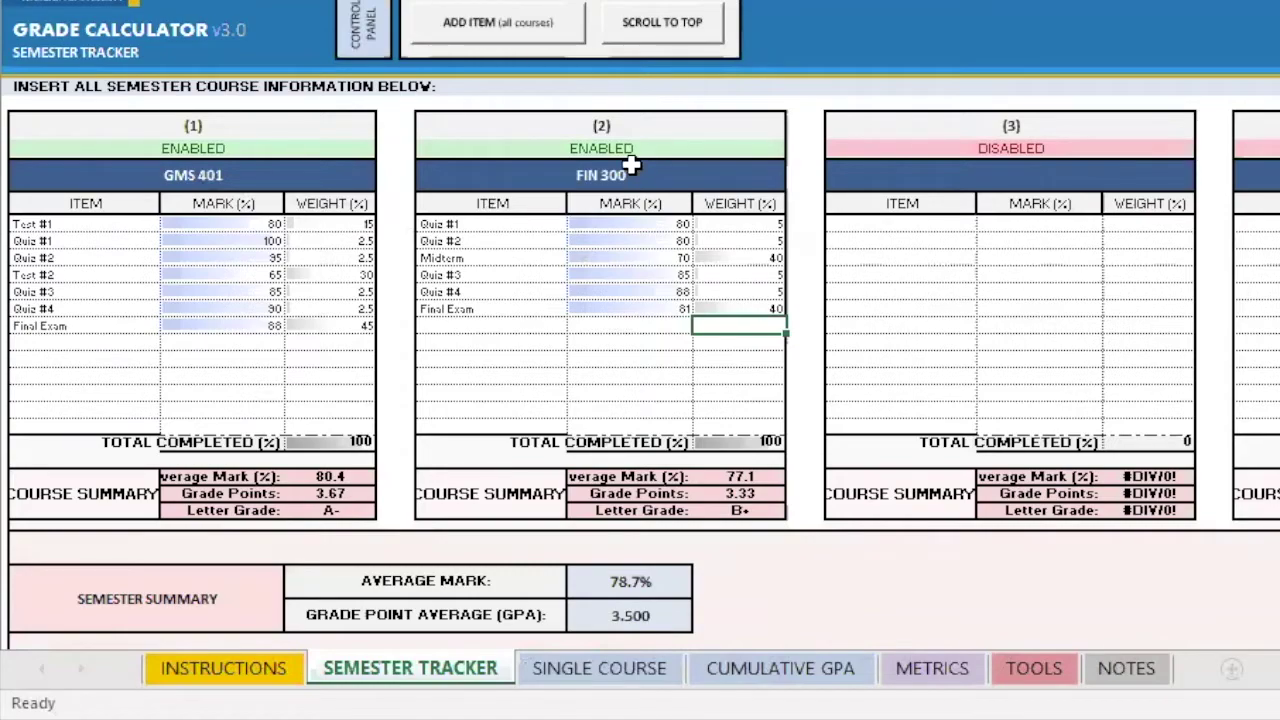
left_click(706, 150)
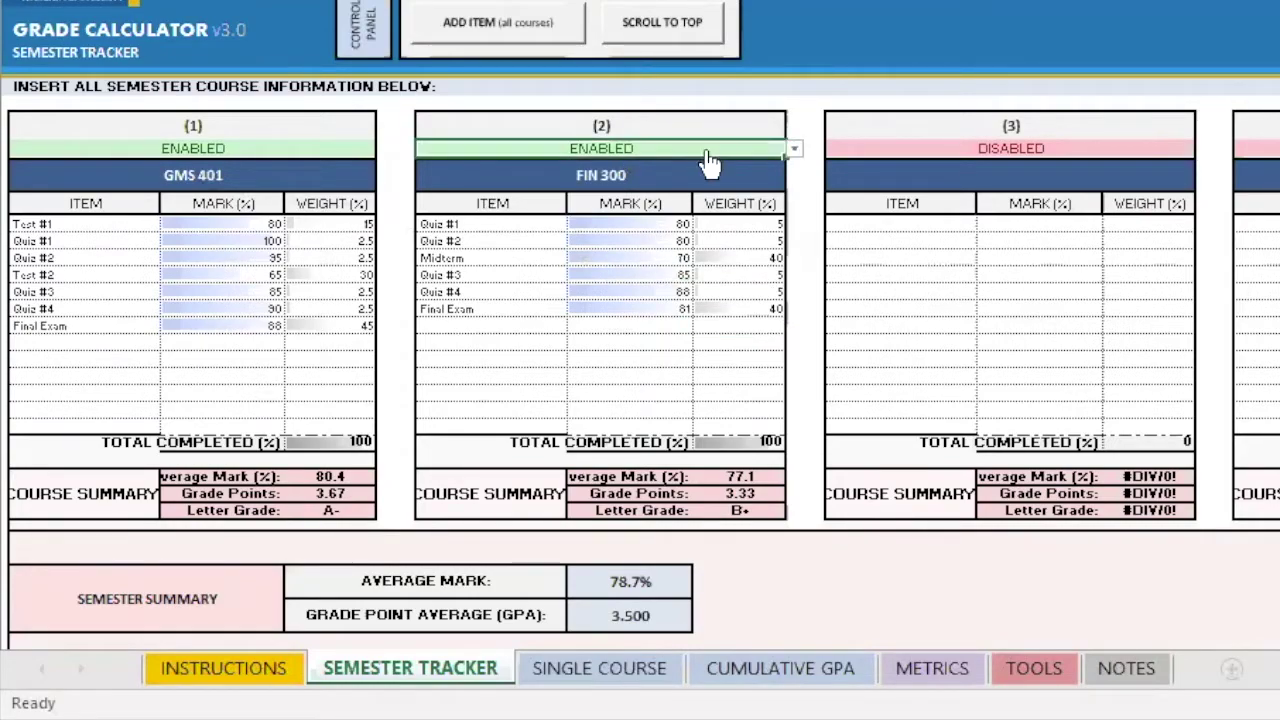
left_click(793, 149)
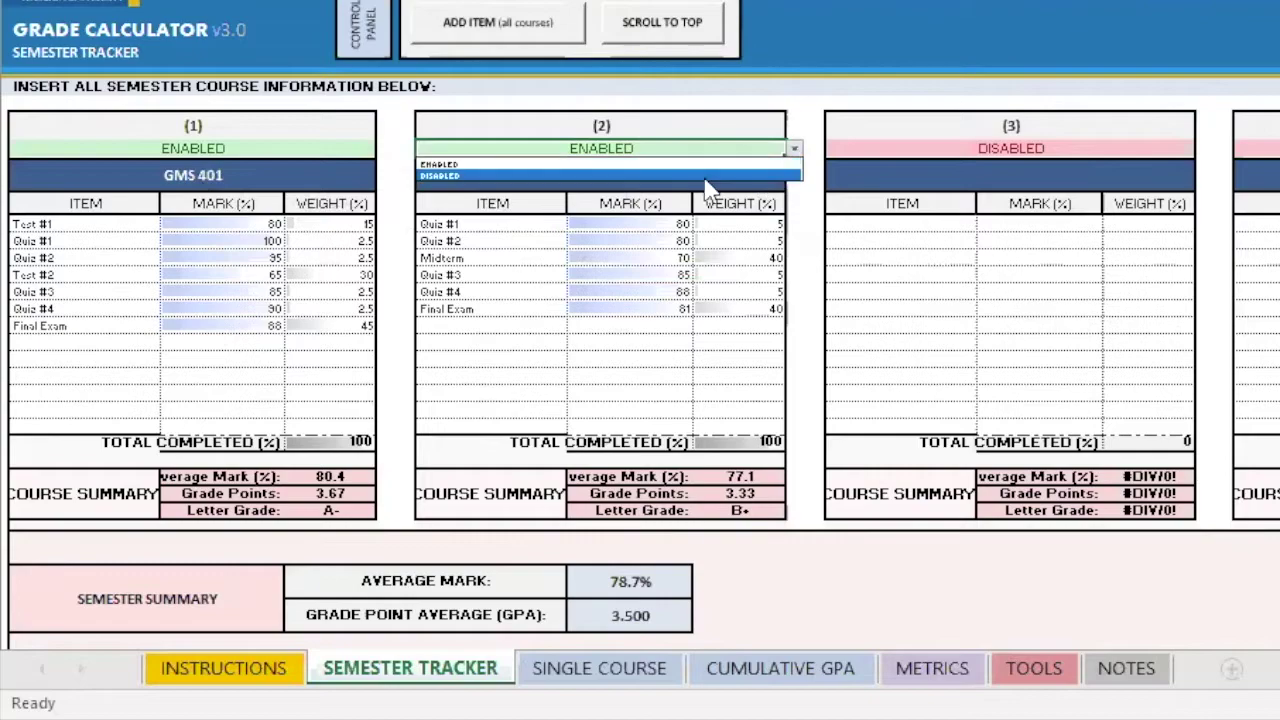
left_click(490, 176)
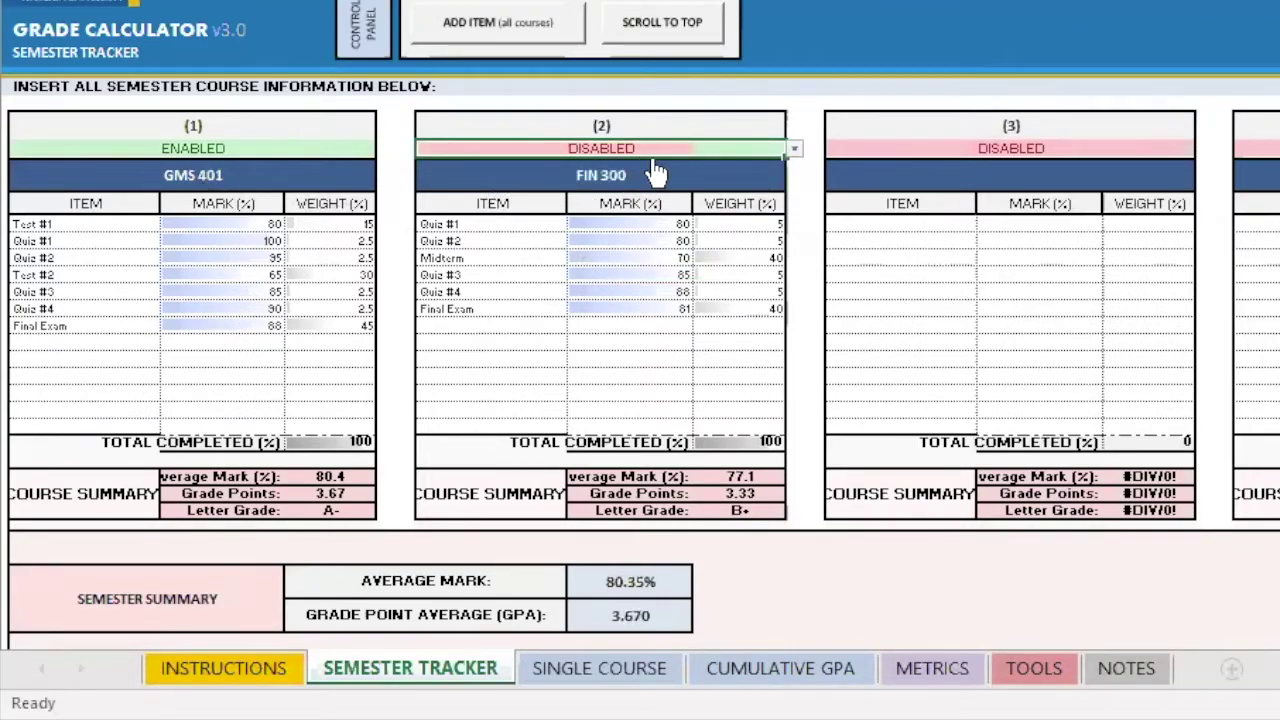
left_click(794, 148)
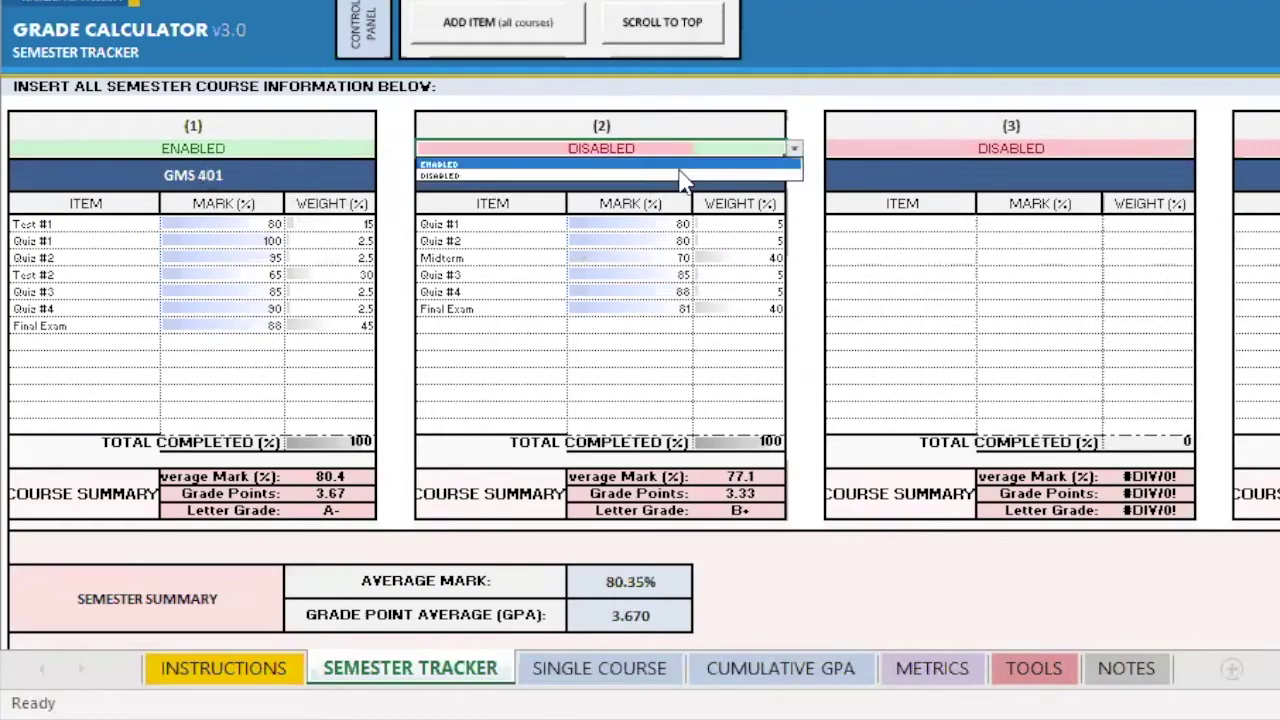
left_click(593, 165)
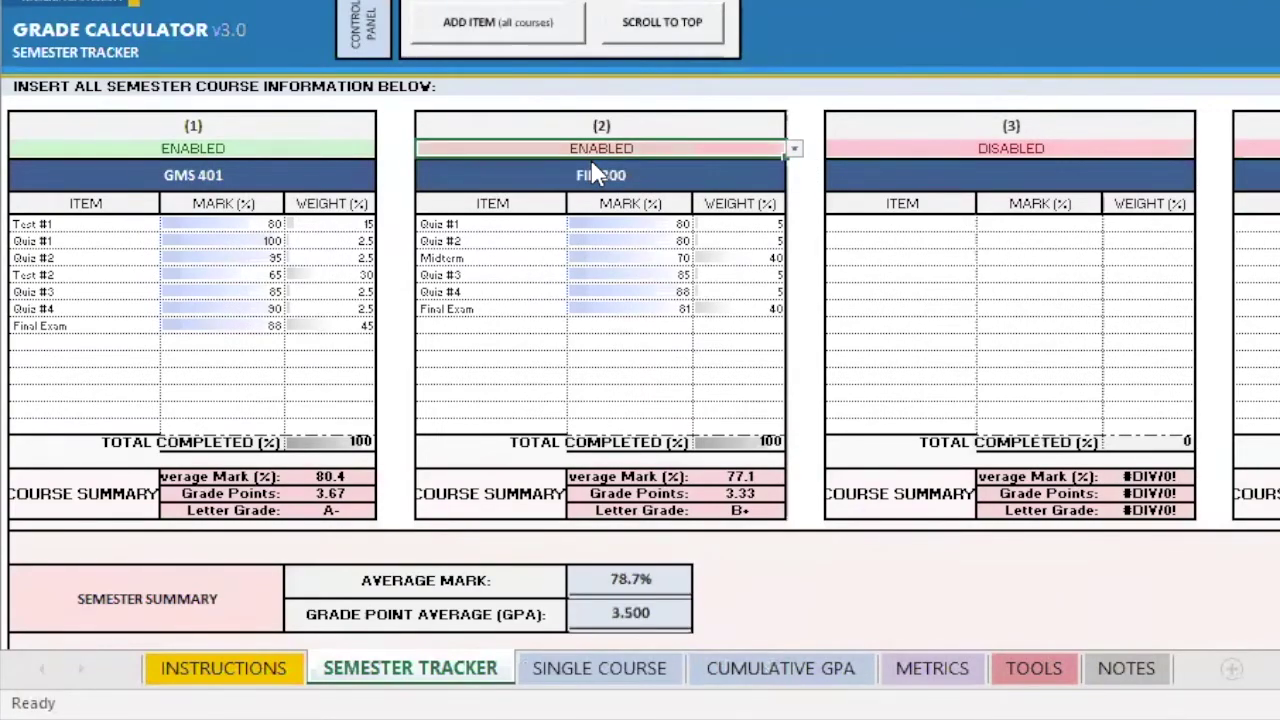
- Return to the Cumulative GPA worksheet to check the GPA that includes the current semester
left_click(797, 667)
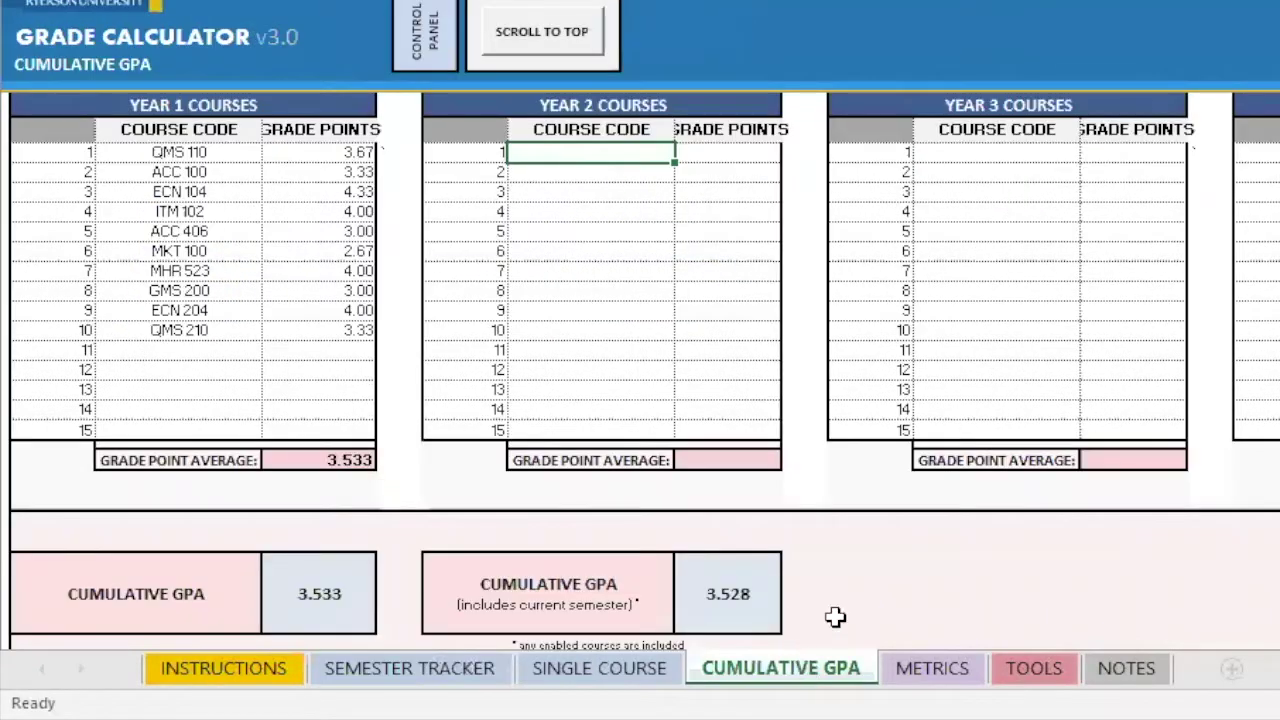